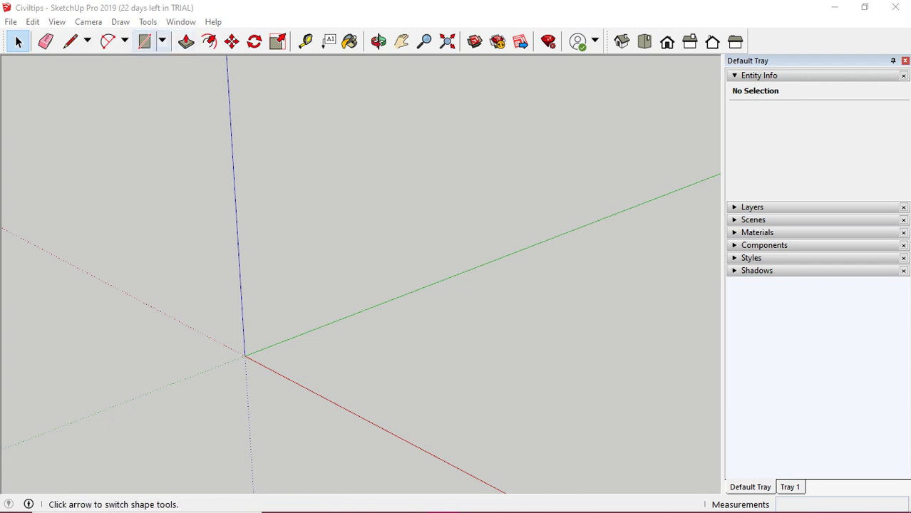
# - Abandon the started rectangle and open the Shapes dropdown list
pyautogui.click(145, 41)
pyautogui.click(384, 355)
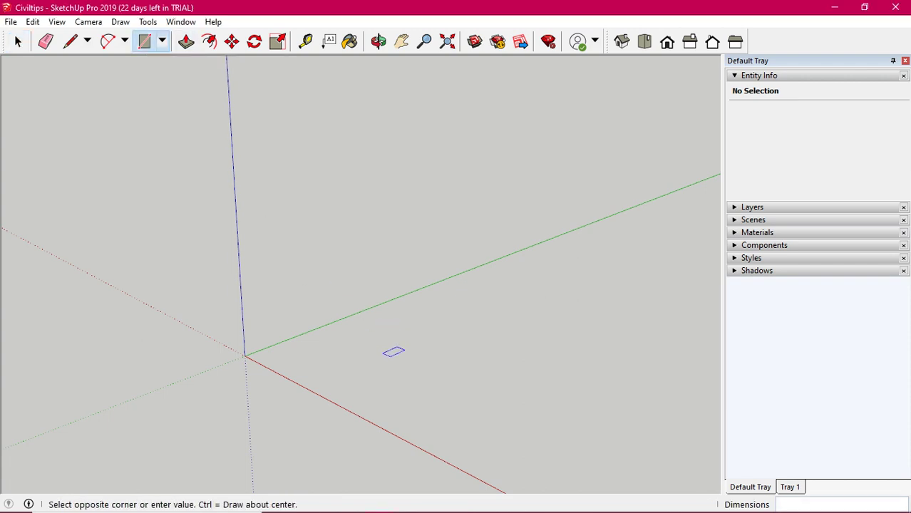
pyautogui.scroll(1, 392, 357)
pyautogui.scroll(1, 395, 358)
pyautogui.scroll(-1, 397, 360)
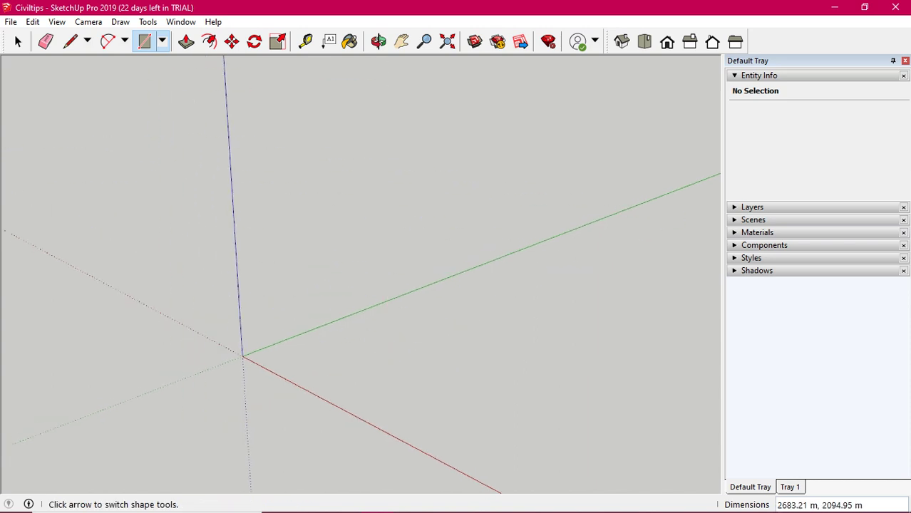
pyautogui.click(161, 42)
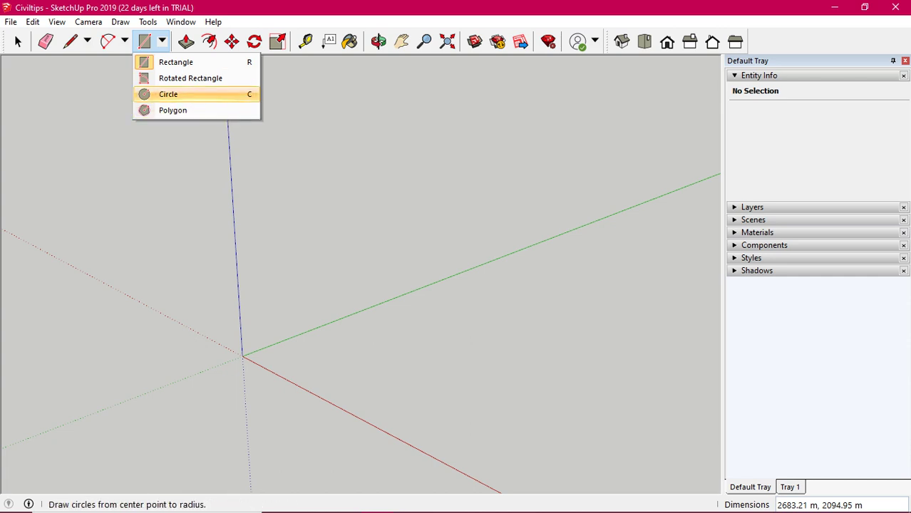
# - Draw a six-sided polygon on the ground near the origin
pyautogui.click(172, 110)
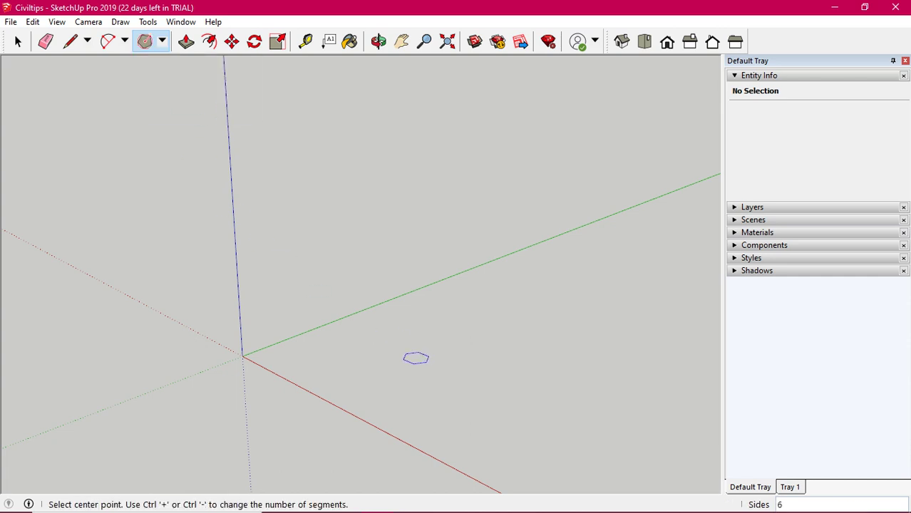
pyautogui.click(384, 349)
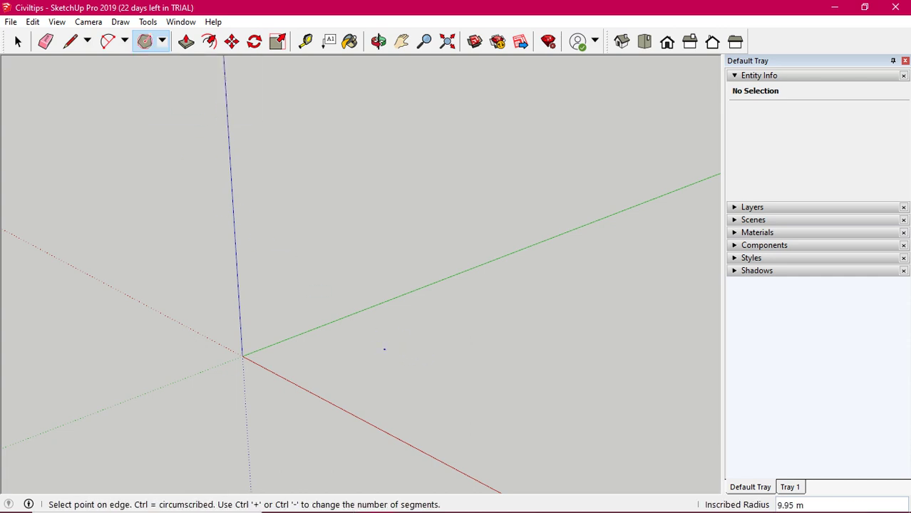
pyautogui.click(385, 345)
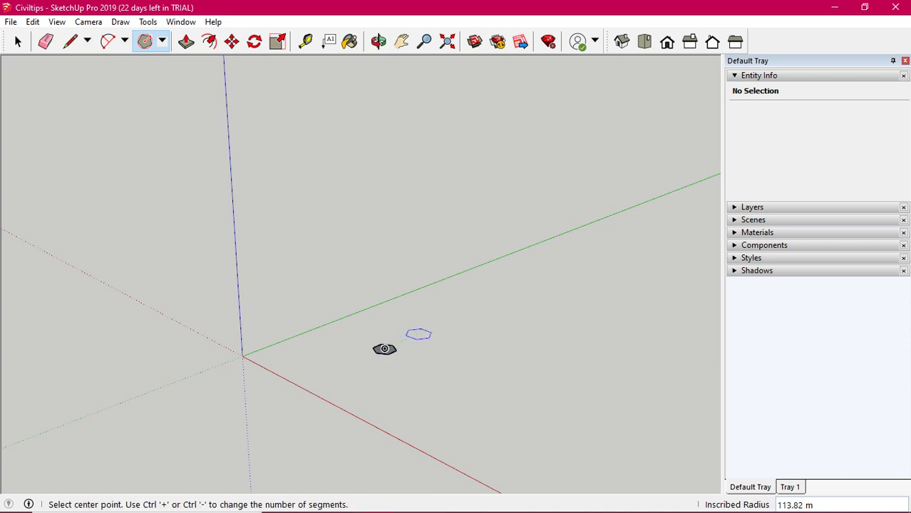
# - Push/Pull the hexagon face upward 303.65 m into a prism
pyautogui.click(186, 41)
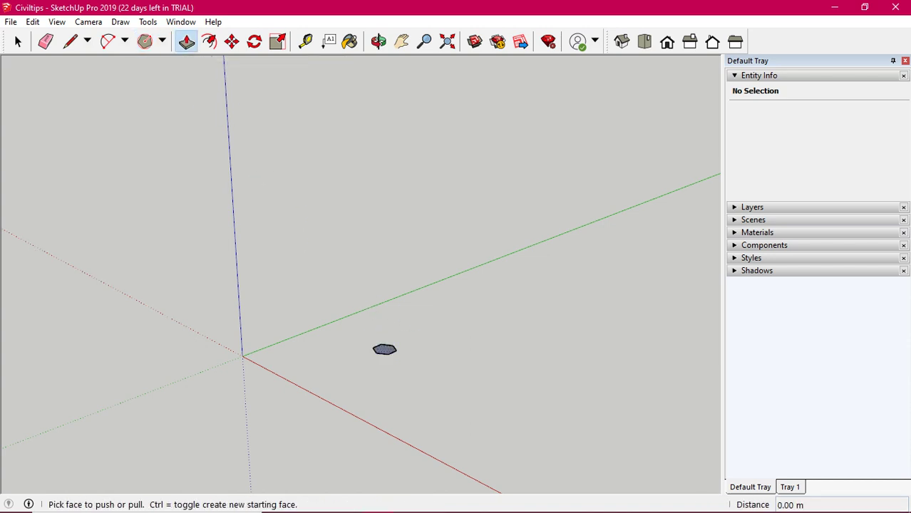
pyautogui.click(384, 349)
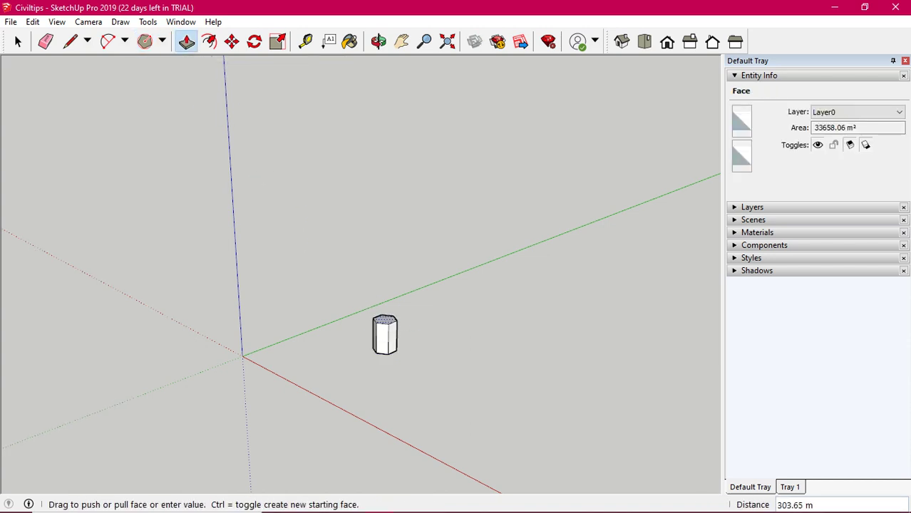
pyautogui.click(385, 317)
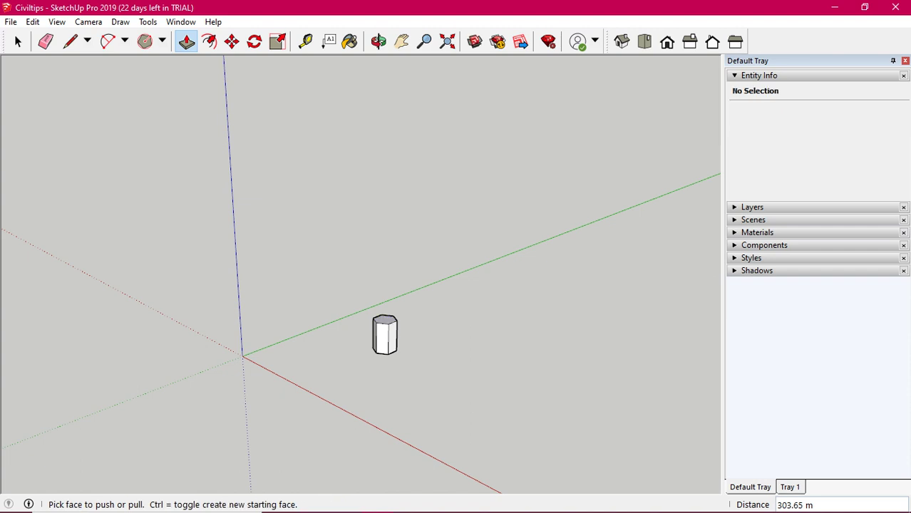
pyautogui.scroll(-1, 480, 388)
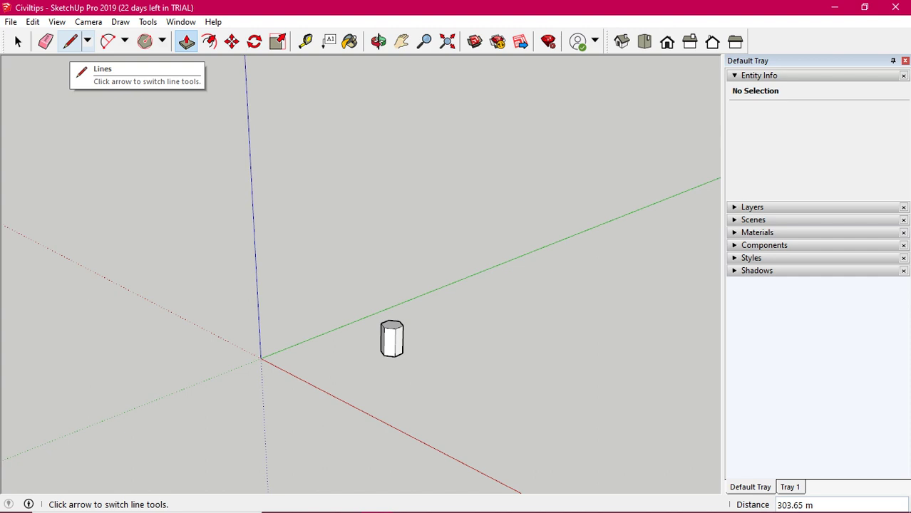
# - Draw a 3000 m line along the red axis from the prism's bottom corner
pyautogui.click(70, 41)
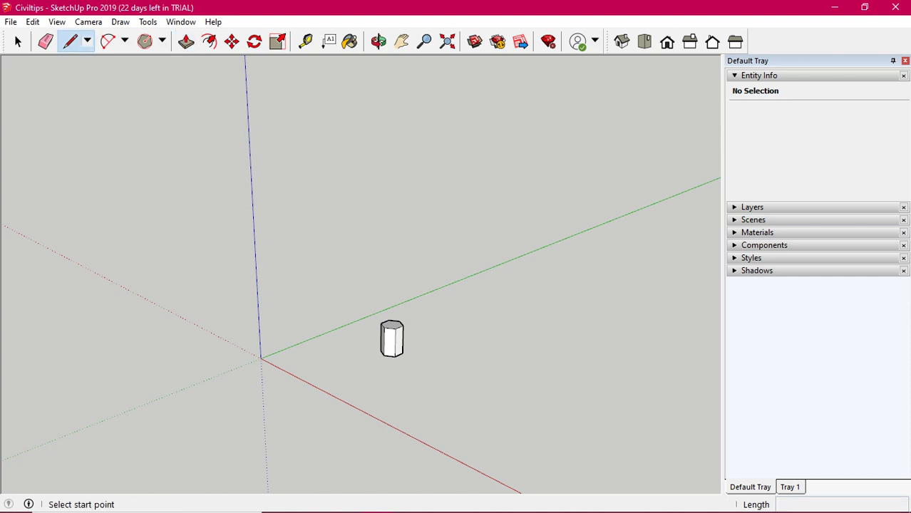
pyautogui.click(402, 352)
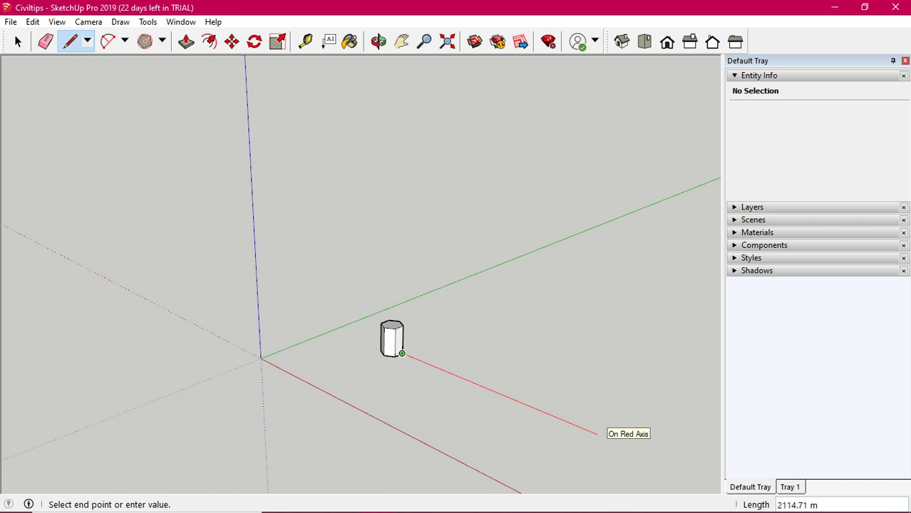
pyautogui.write('3000')
pyautogui.press('Return')
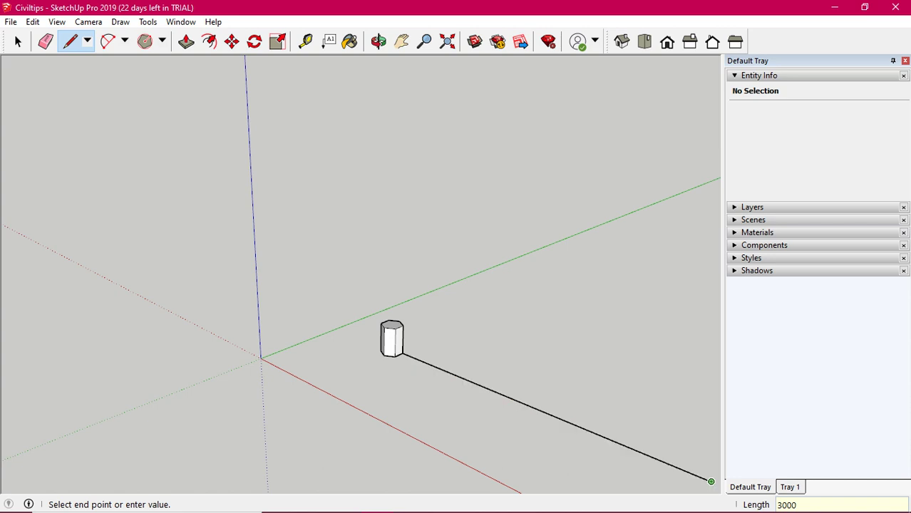
pyautogui.scroll(-1, 610, 429)
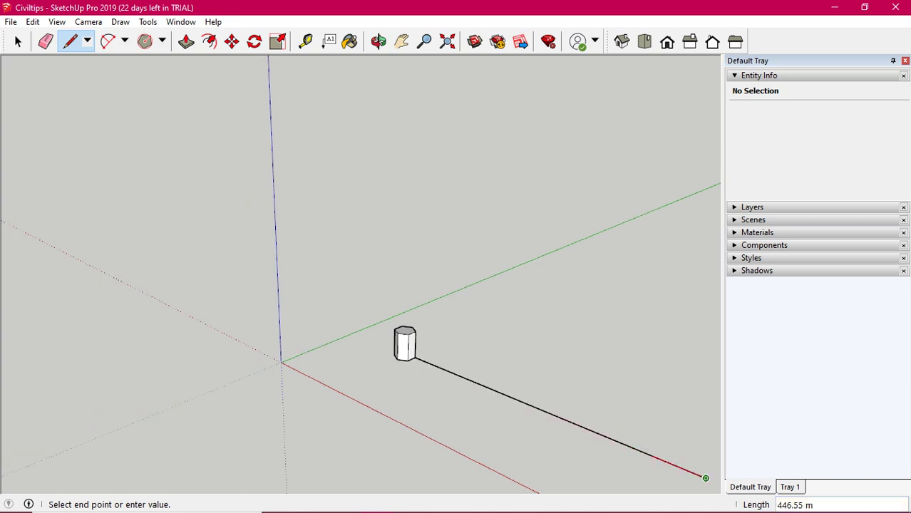
pyautogui.press('Escape')
# - Return to the Select tool and select both the column and the line
pyautogui.scroll(-2, 539, 390)
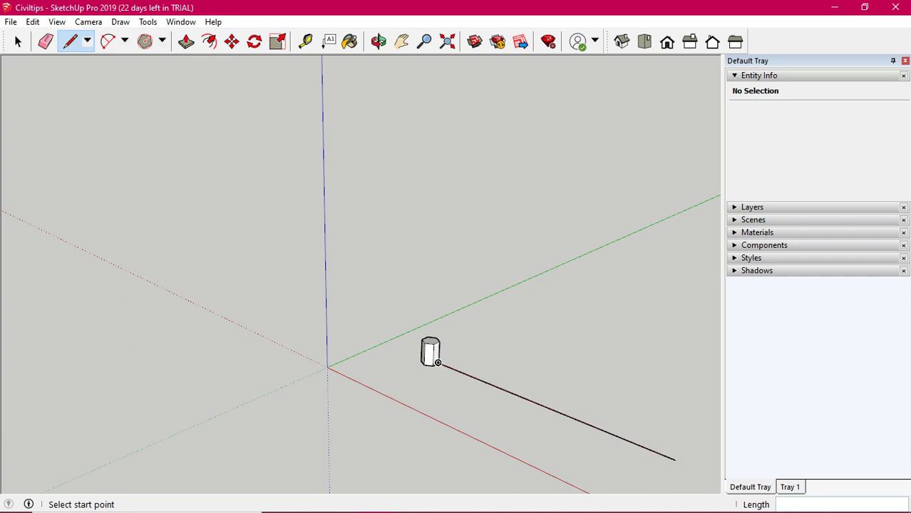
pyautogui.scroll(-1, 671, 454)
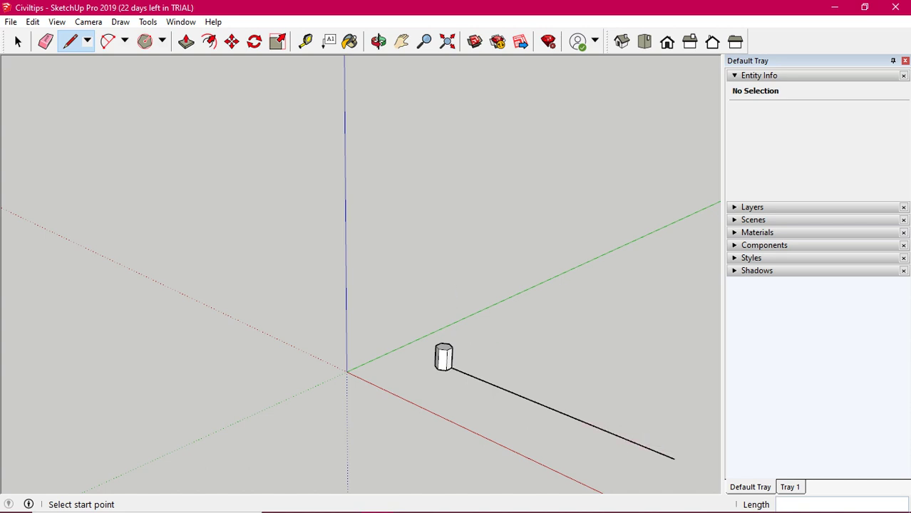
pyautogui.press('space')
pyautogui.hotkey('ctrl', 'a')
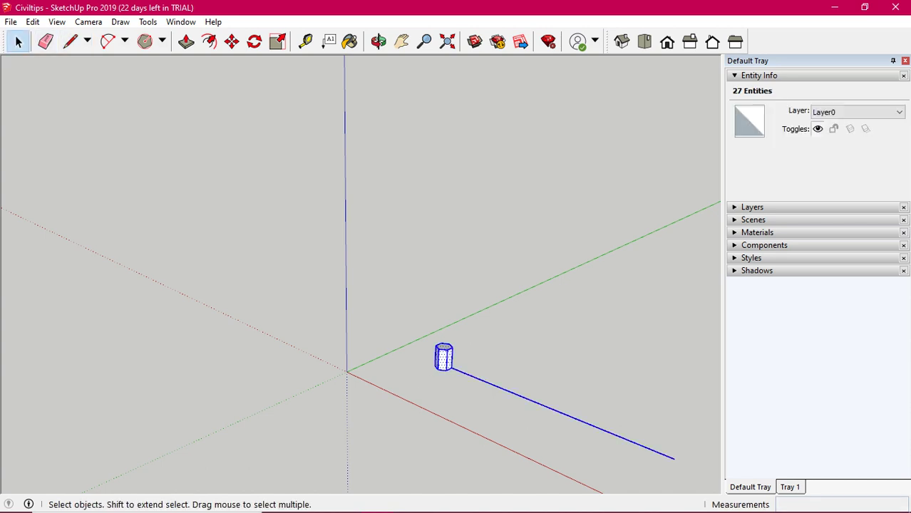
# - Clear and reselect everything, then Shift-click the line so only the column stays selected
pyautogui.hotkey('ctrl', 't')
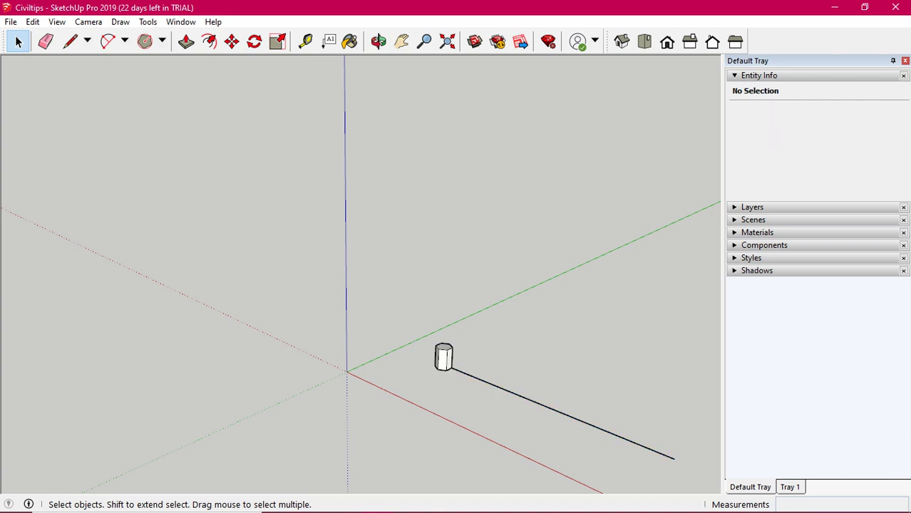
pyautogui.hotkey('ctrl', 'a')
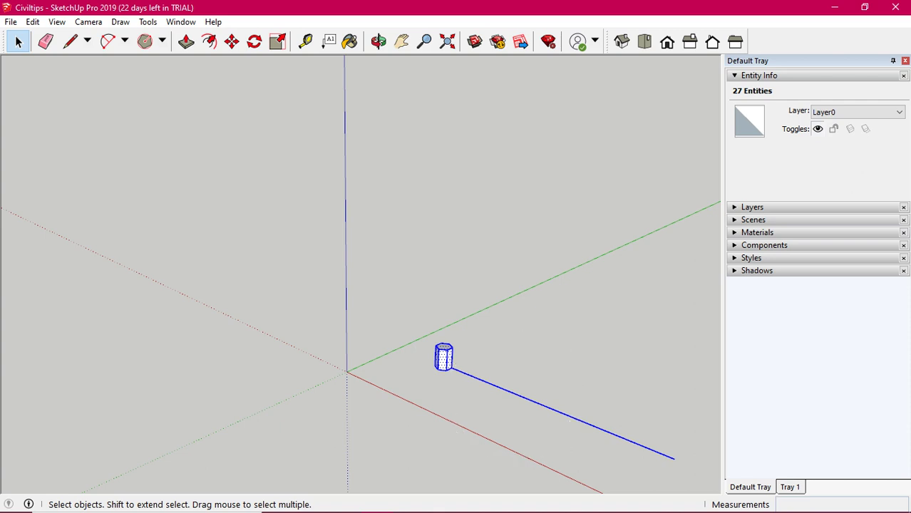
pyautogui.keyDown('shift'); pyautogui.click(563, 413); pyautogui.keyUp('shift')
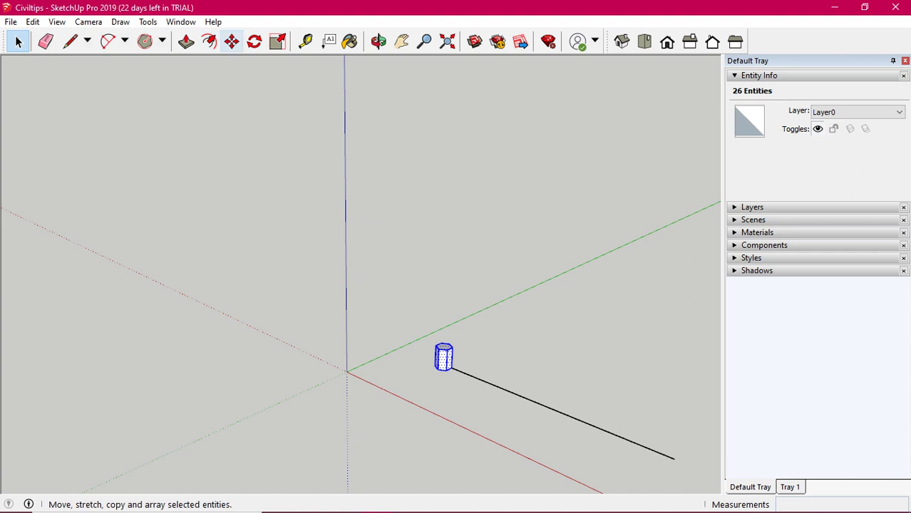
# - Move-copy the column to the line's far end, then divide into four equal gaps with /4
pyautogui.click(232, 41)
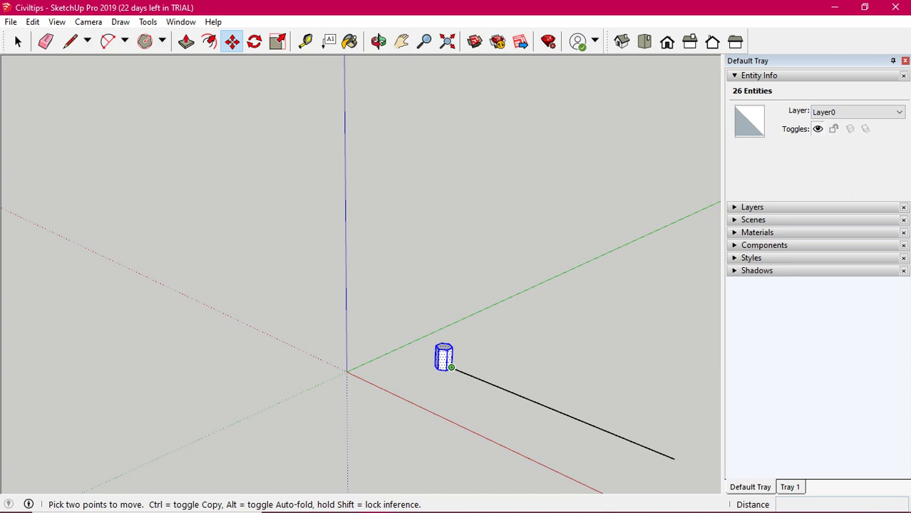
pyautogui.keyDown('ctrl'); pyautogui.click(451, 368); pyautogui.keyUp('ctrl')
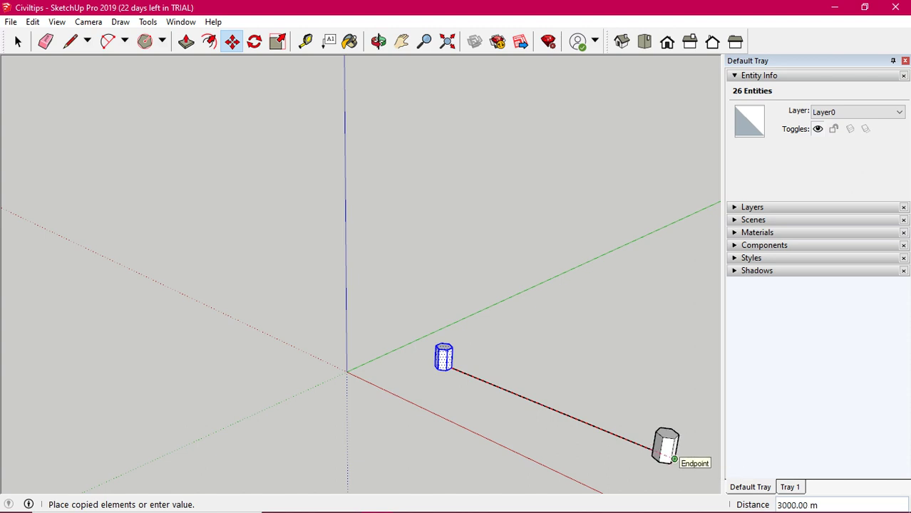
pyautogui.click(674, 459)
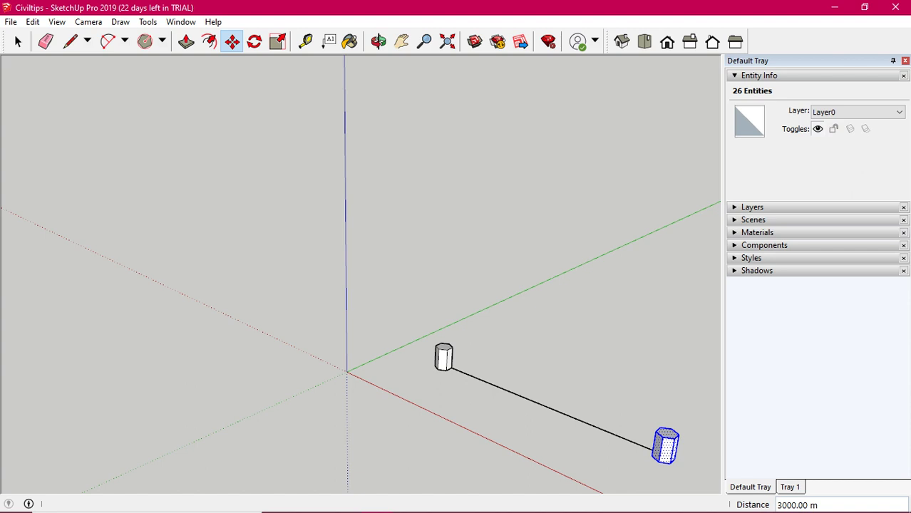
pyautogui.write('/')
pyautogui.write('4')
pyautogui.press('Return')
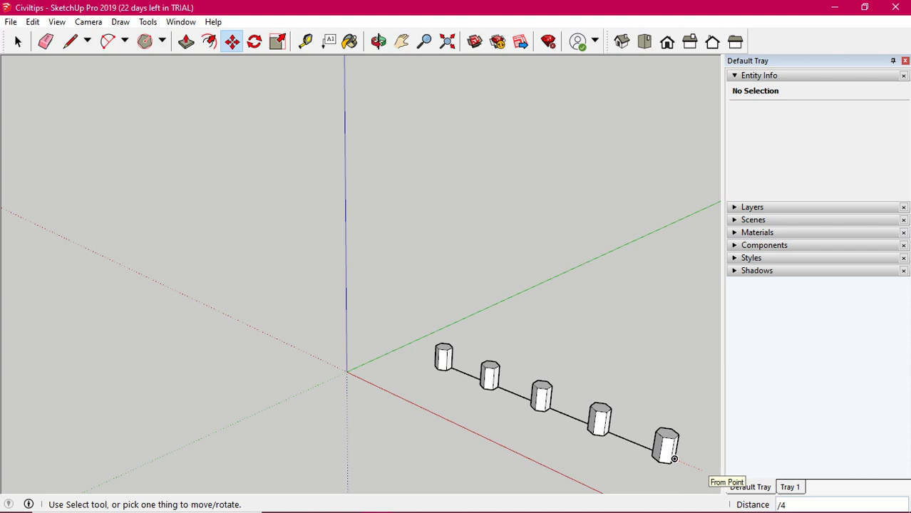
# - Change the array to six divisions, then set the copy spacing to 100
pyautogui.press('BackSpace')
pyautogui.write('6')
pyautogui.press('Return')
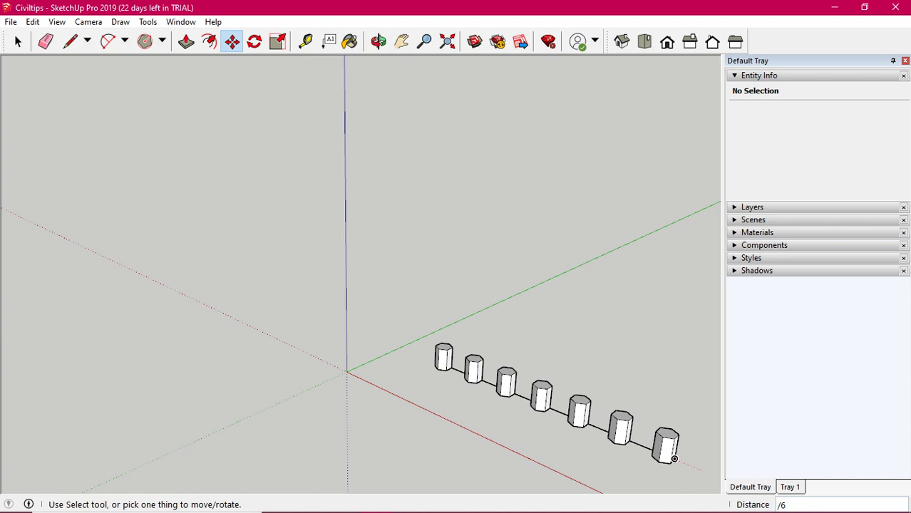
pyautogui.write('100')
pyautogui.press('Return')
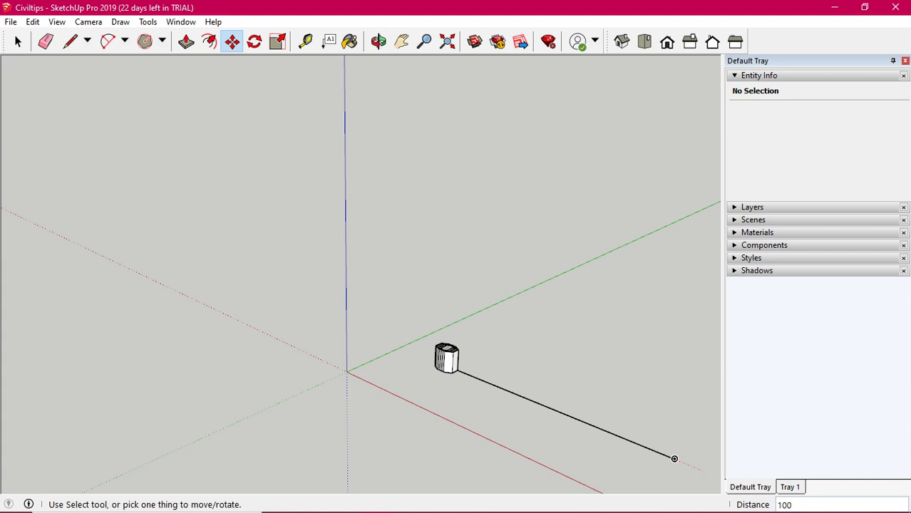
# - Try copy spacings of 1000, 3000 and 2000, settle on 3000, then enter /7
pyautogui.write('500')
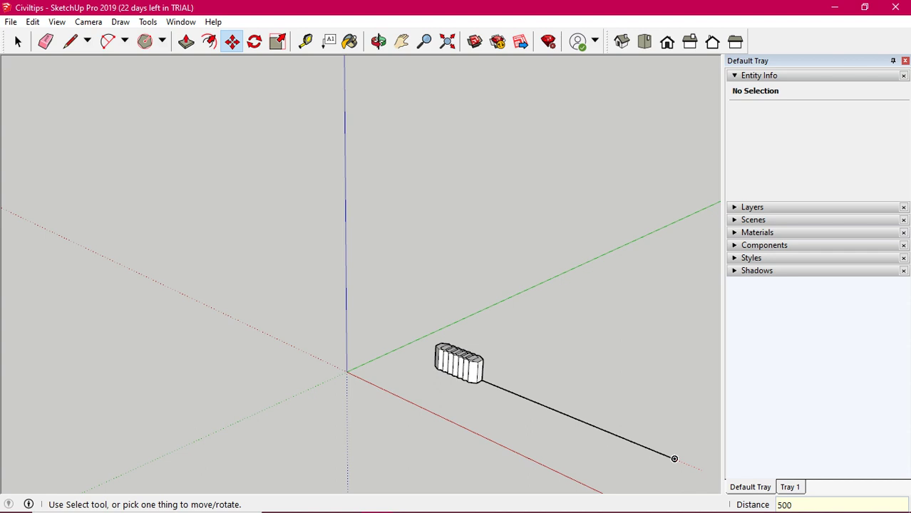
pyautogui.write('1000')
pyautogui.press('Return')
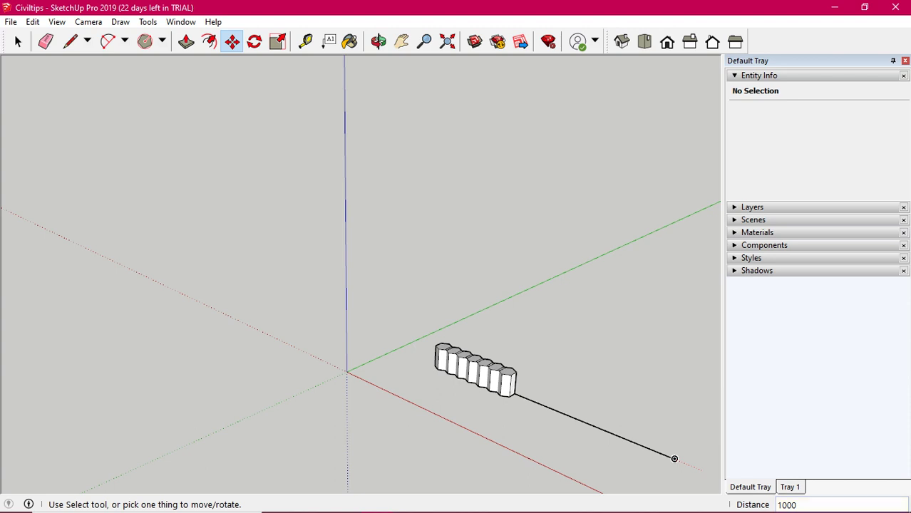
pyautogui.write('3000')
pyautogui.press('Return')
pyautogui.write('2000')
pyautogui.press('Return')
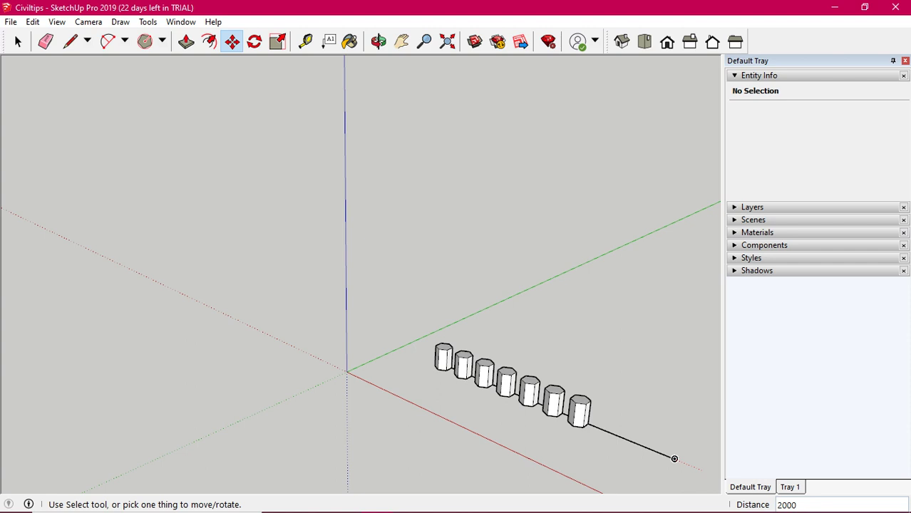
pyautogui.write('3000')
pyautogui.press('Return')
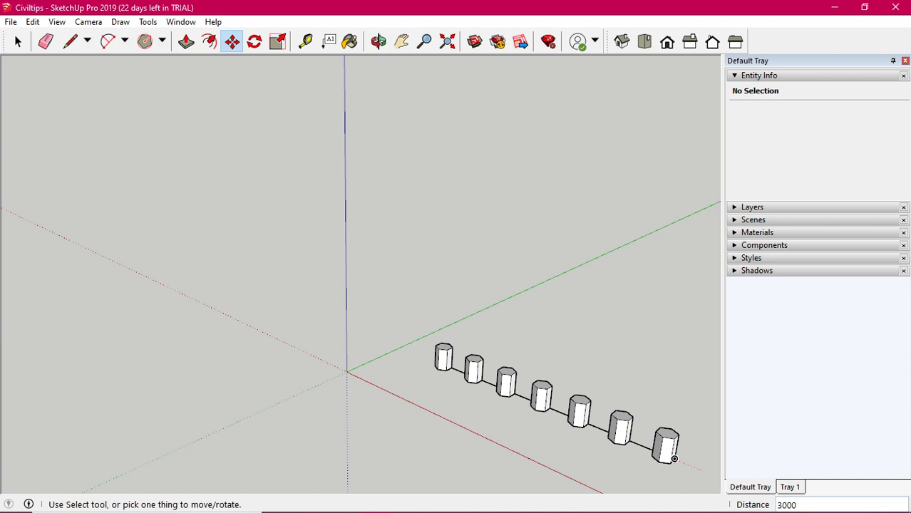
pyautogui.write('/')
pyautogui.write('7')
# - Redivide the array into seven, then eight equal gaps along the line
pyautogui.press('Return')
pyautogui.write('8')
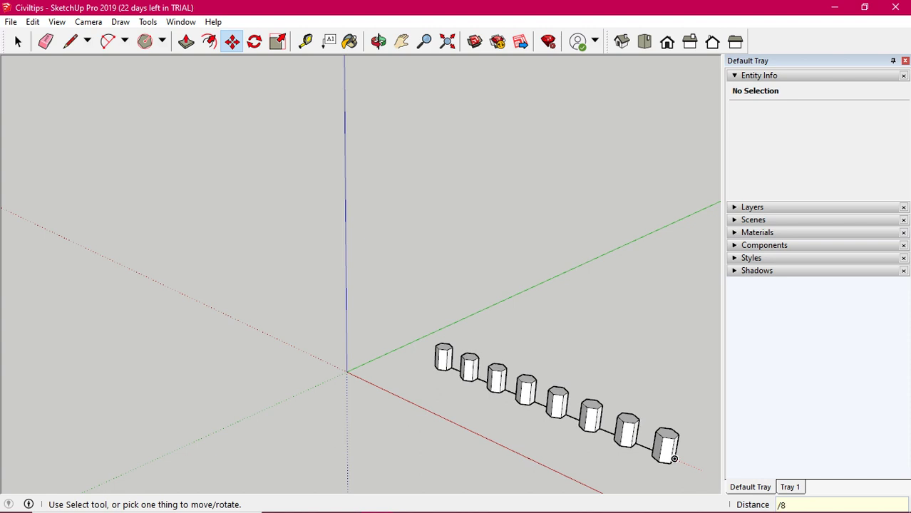
pyautogui.press('Return')
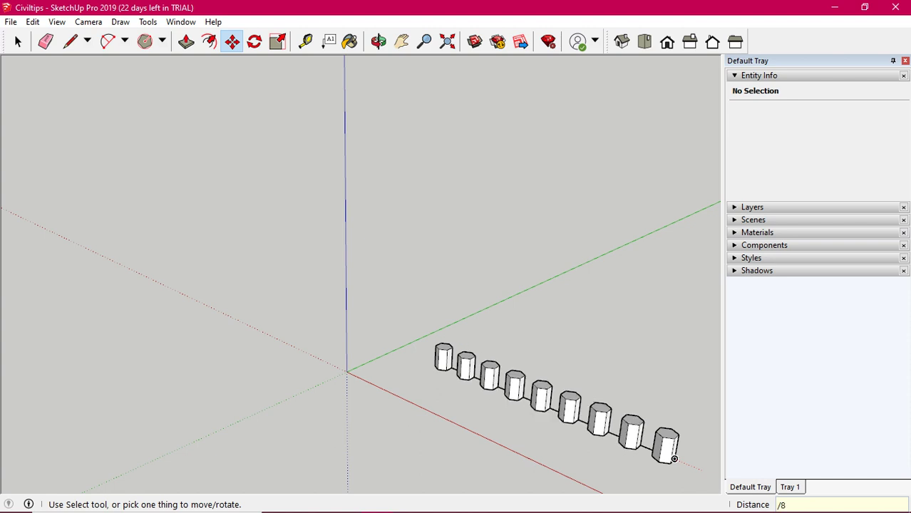